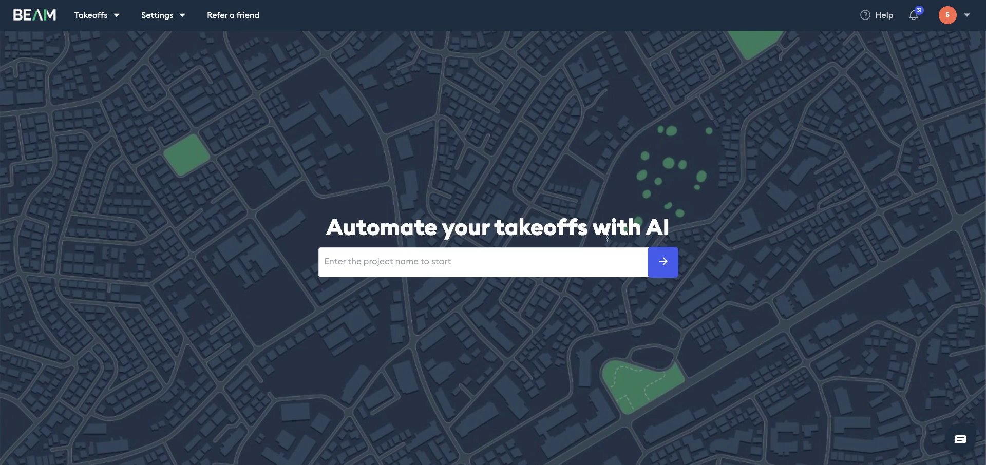
# - Name the new takeoff project 'Title' and start the takeoff
pyautogui.click(437, 264)
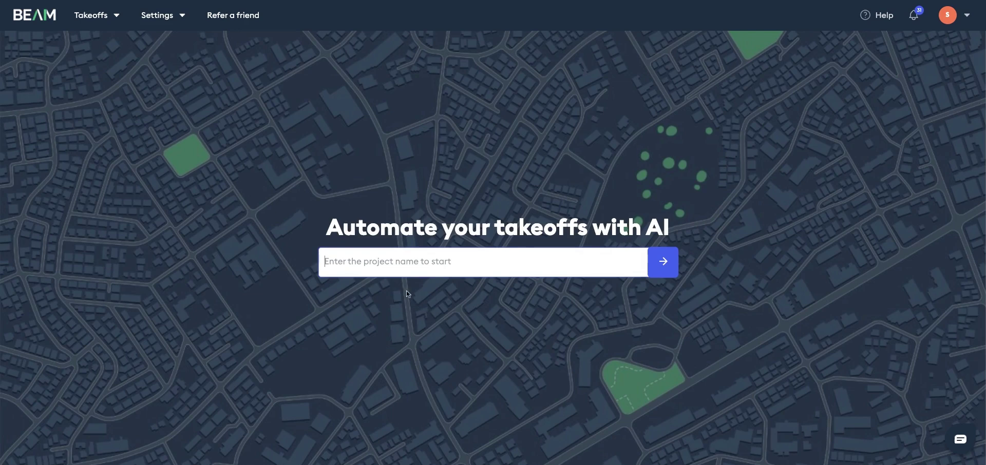
pyautogui.write('Title')
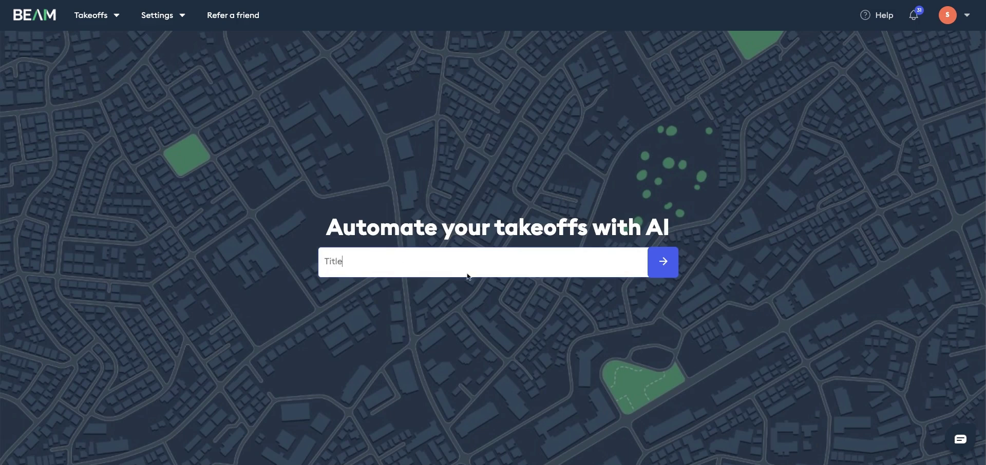
pyautogui.click(674, 262)
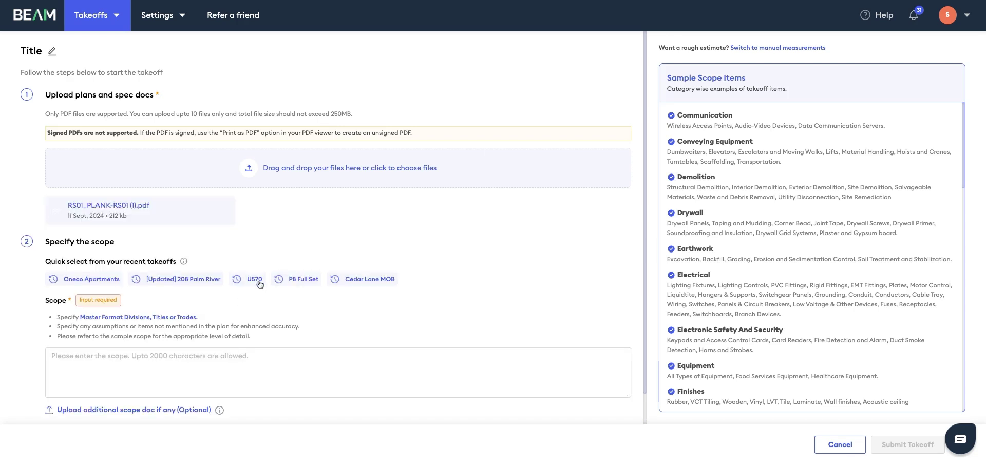
# - Scroll down past the uploaded plan PDFs and place the cursor in the Scope box
pyautogui.scroll(-1, 189, 248)
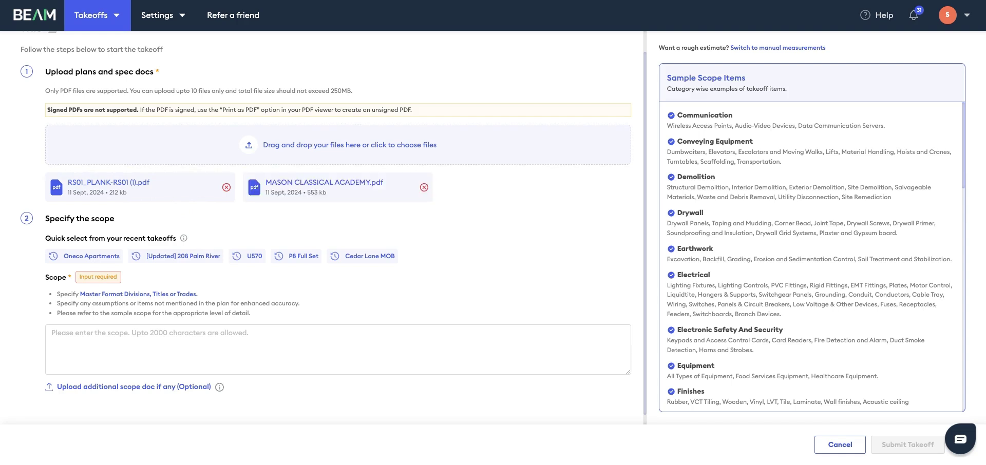
pyautogui.scroll(-1, 324, 214)
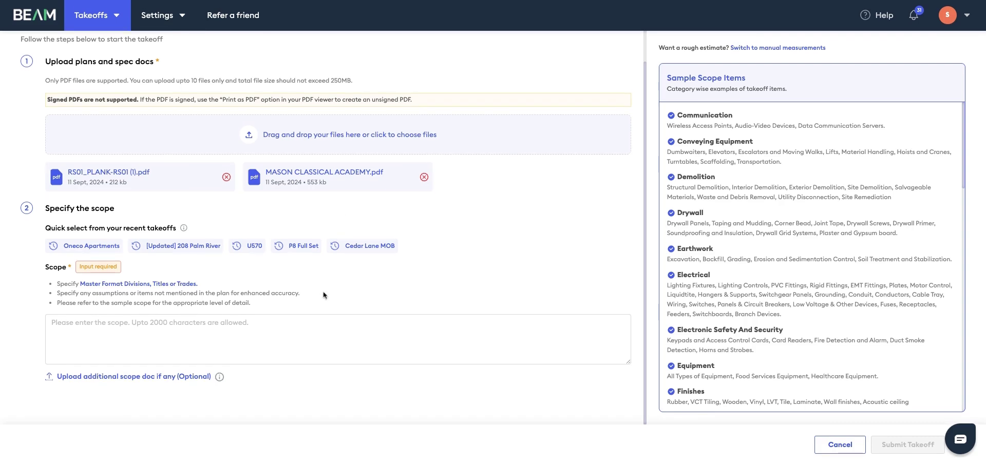
pyautogui.click(182, 326)
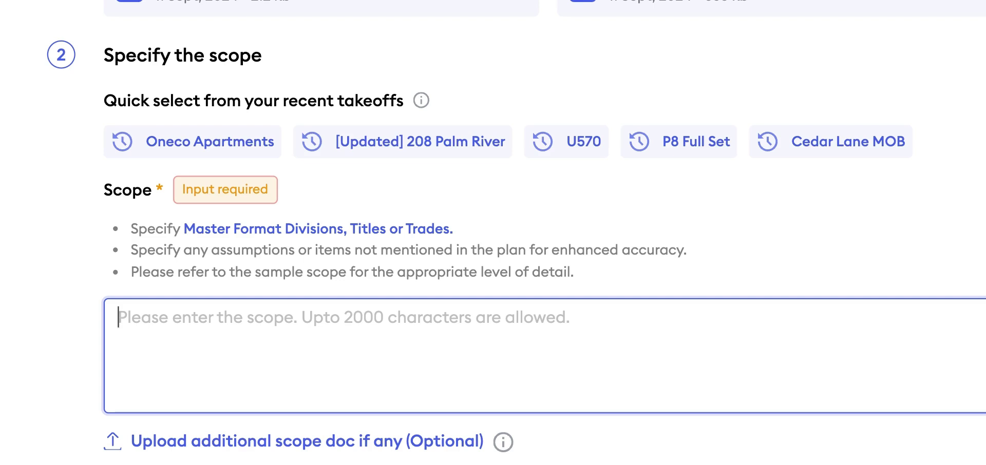
# - Write the scope 'Take off all the ductwork', dropping the sheets M1 to M7 range
pyautogui.write('Tak')
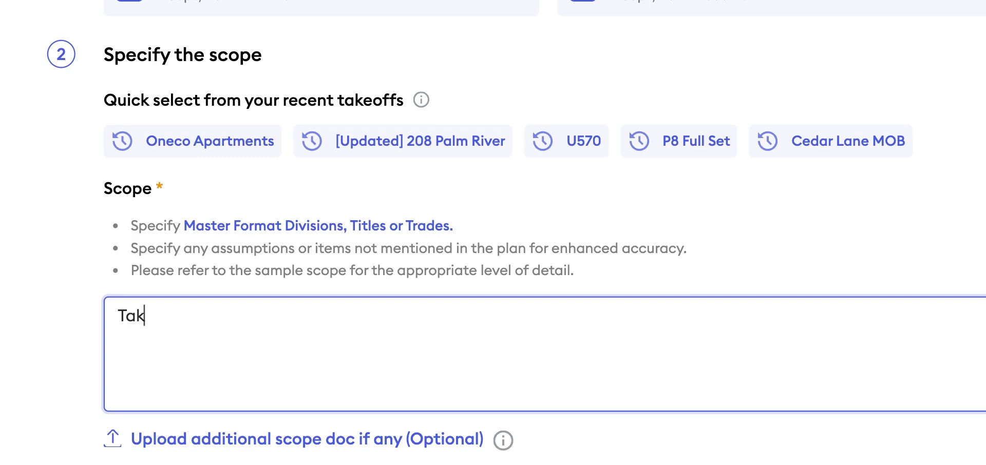
pyautogui.write('e off all du')
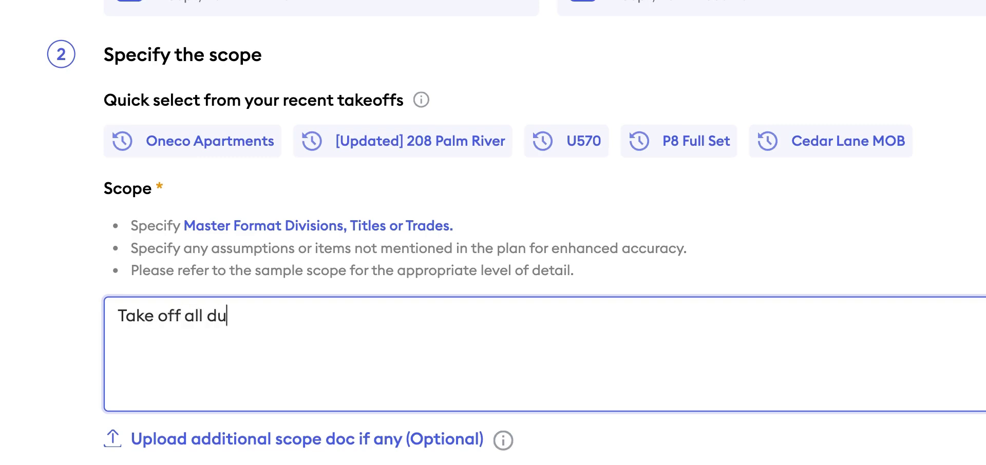
pyautogui.write('ctwork ')
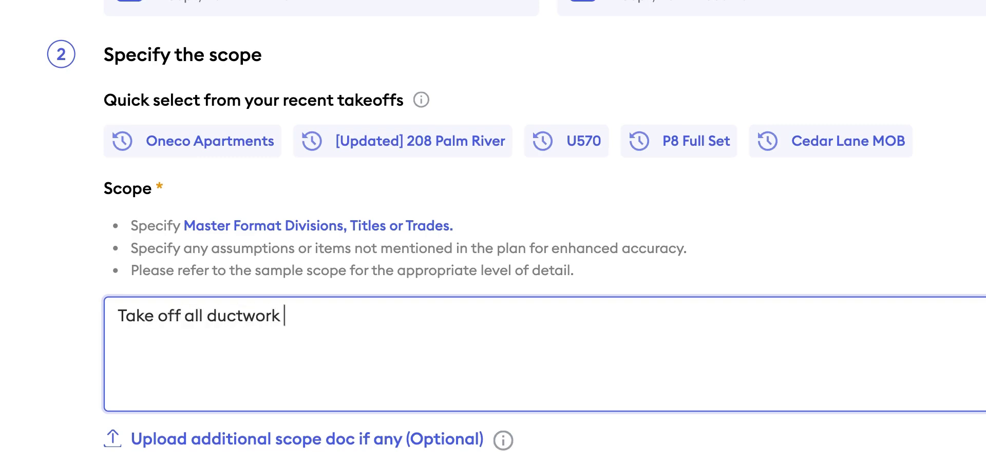
pyautogui.write('on sheets M')
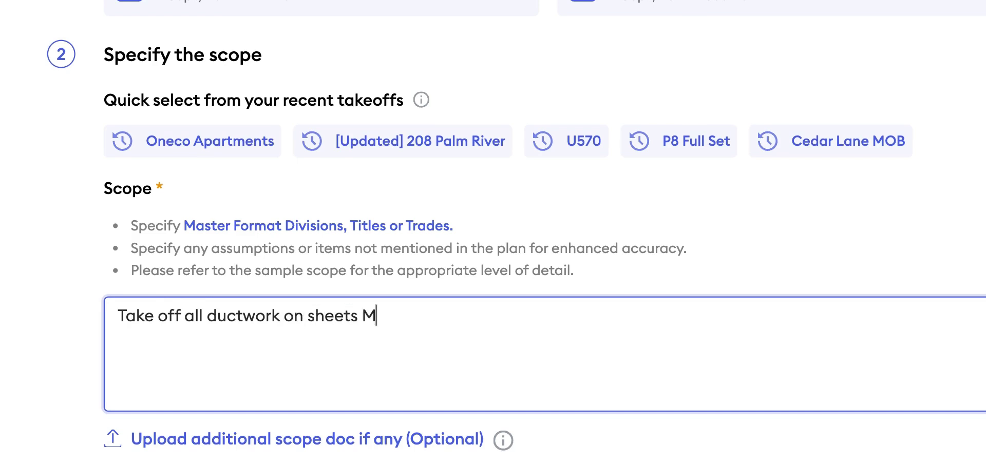
pyautogui.write('1 to M7')
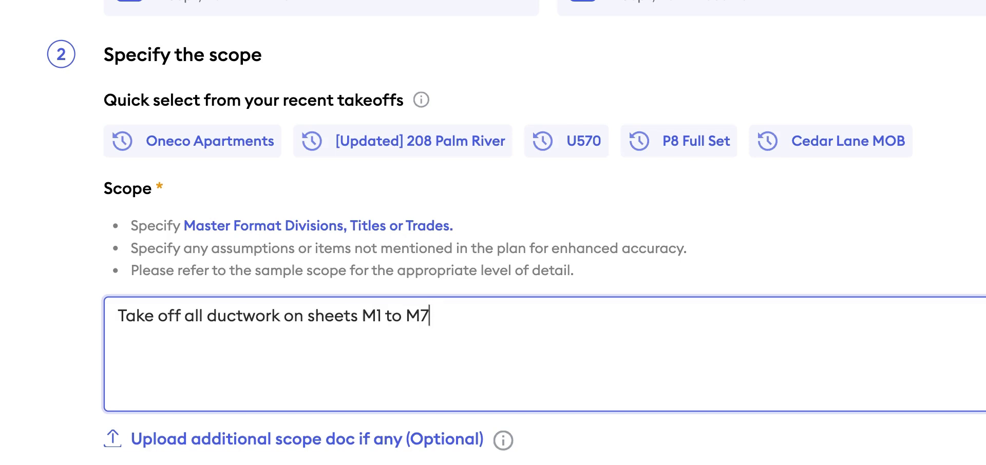
pyautogui.hotkey('shift', 'alt', 'Left')
pyautogui.hotkey('shift', 'alt', 'Left')
pyautogui.press('BackSpace')
pyautogui.hotkey('alt', 'BackSpace')
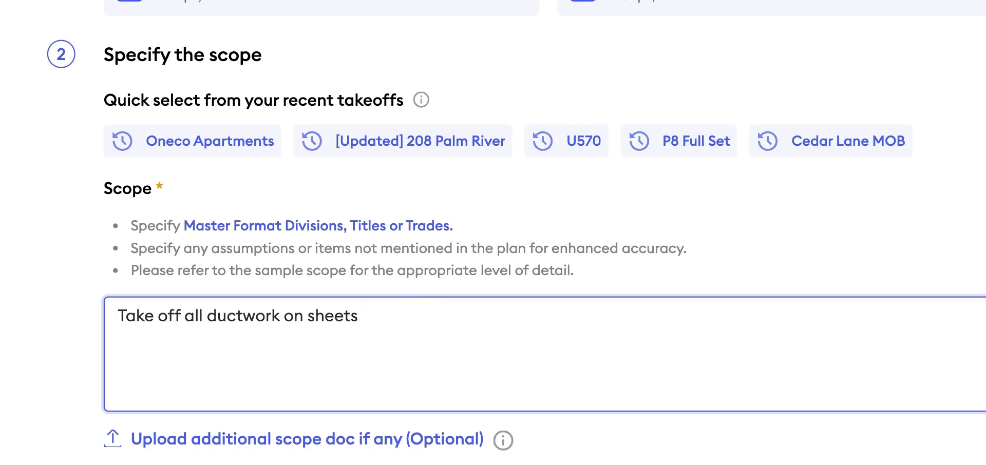
pyautogui.hotkey('alt', 'Left')
pyautogui.hotkey('alt', 'Left')
pyautogui.hotkey('shift', 'alt', 'Right')
pyautogui.hotkey('shift', 'alt', 'Right')
pyautogui.press('BackSpace')
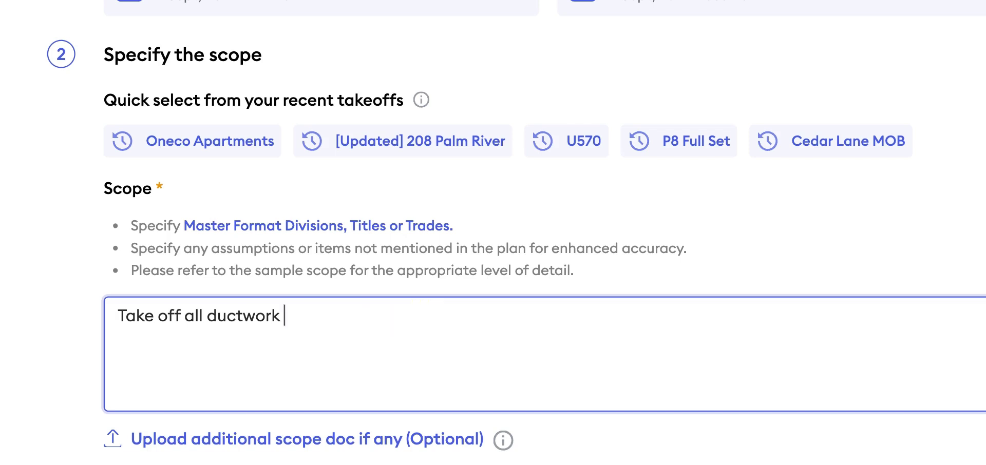
pyautogui.hotkey('alt', 'Left')
pyautogui.write('the')
# - Append 'and break it down by zones' to the scope and select the ending
pyautogui.press('super+Right')
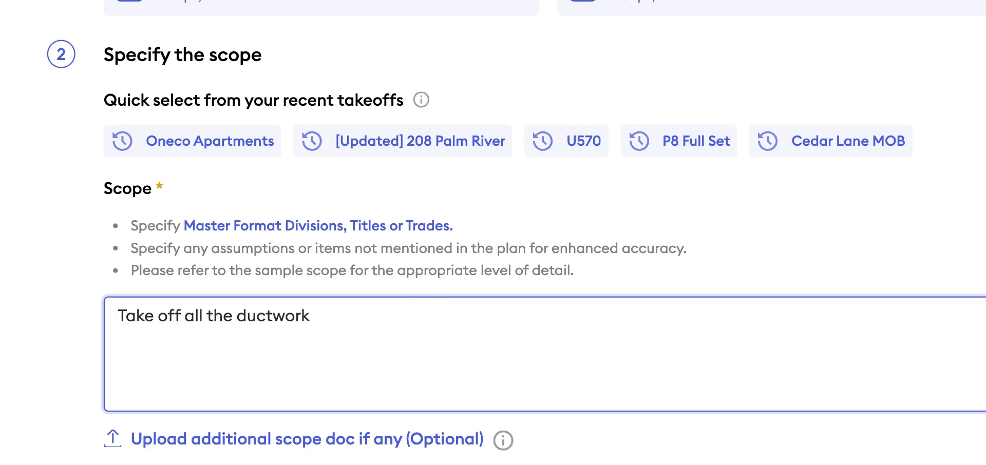
pyautogui.write('and break i')
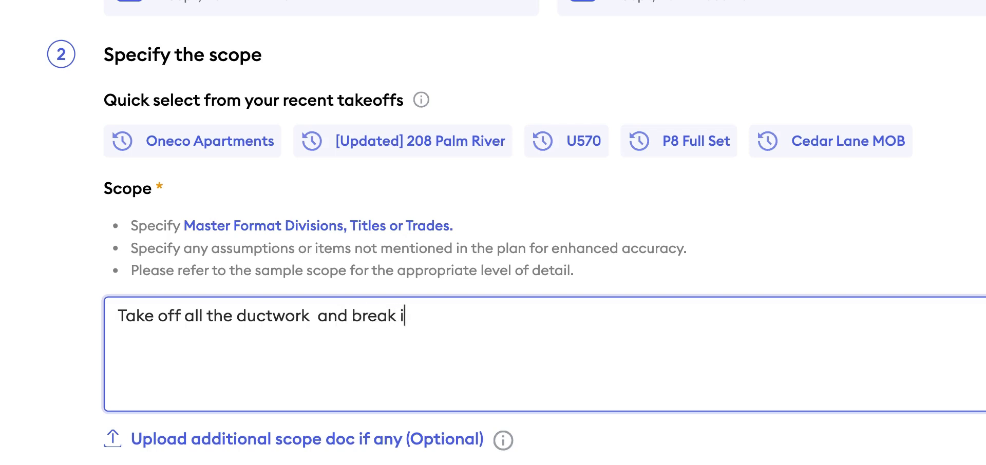
pyautogui.write('t down by the')
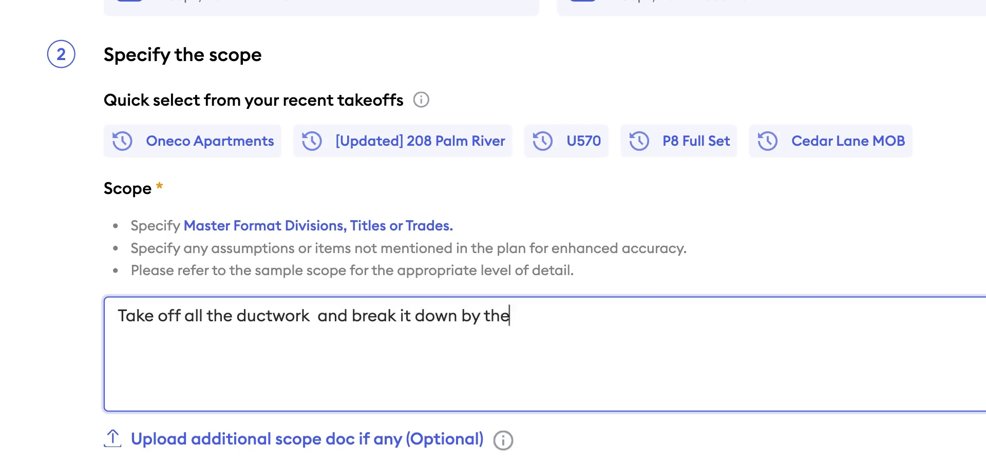
pyautogui.write(' building')
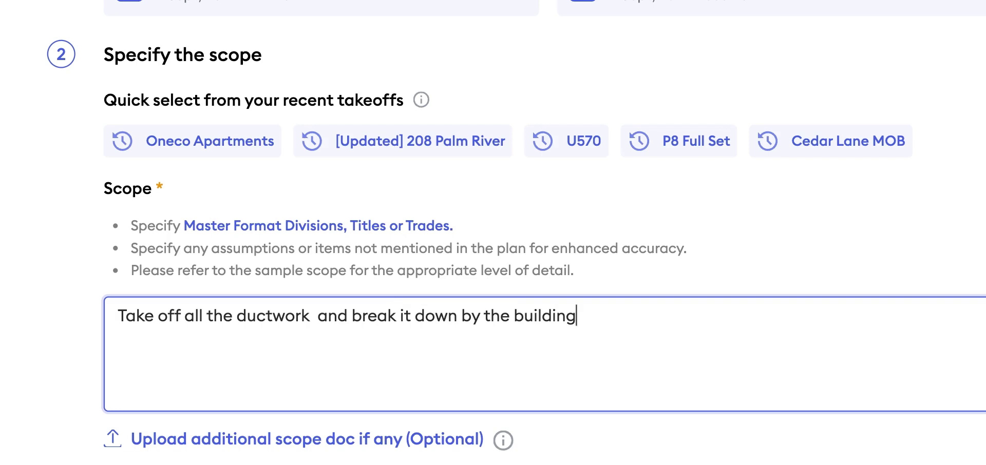
pyautogui.hotkey('ctrl', 'shift', 'Left')
pyautogui.hotkey('ctrl', 'shift', 'Left')
pyautogui.write('zones')
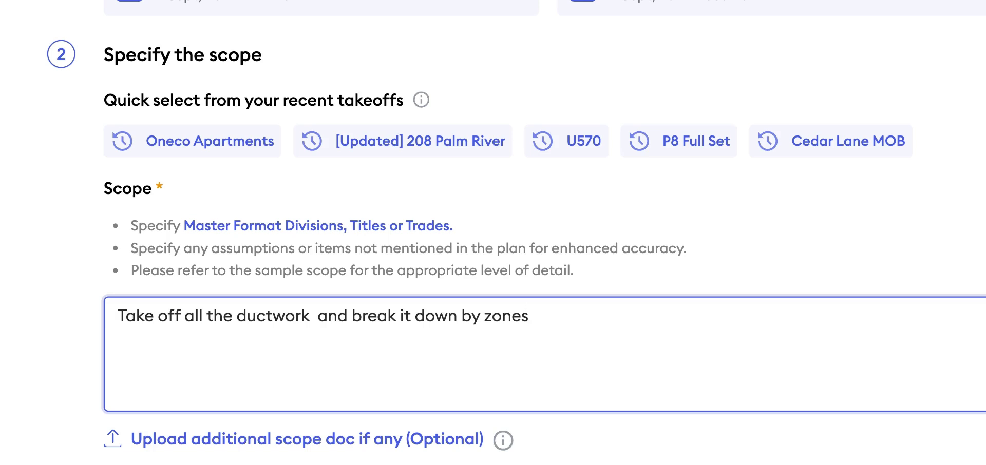
pyautogui.hotkey('alt', 'shift', 'Left')
pyautogui.hotkey('alt', 'shift', 'Left')
pyautogui.hotkey('alt', 'shift', 'Left')
pyautogui.hotkey('alt', 'shift', 'Left')
pyautogui.hotkey('alt', 'shift', 'Left')
pyautogui.hotkey('alt', 'shift', 'Left')
pyautogui.hotkey('alt', 'shift', 'Left')
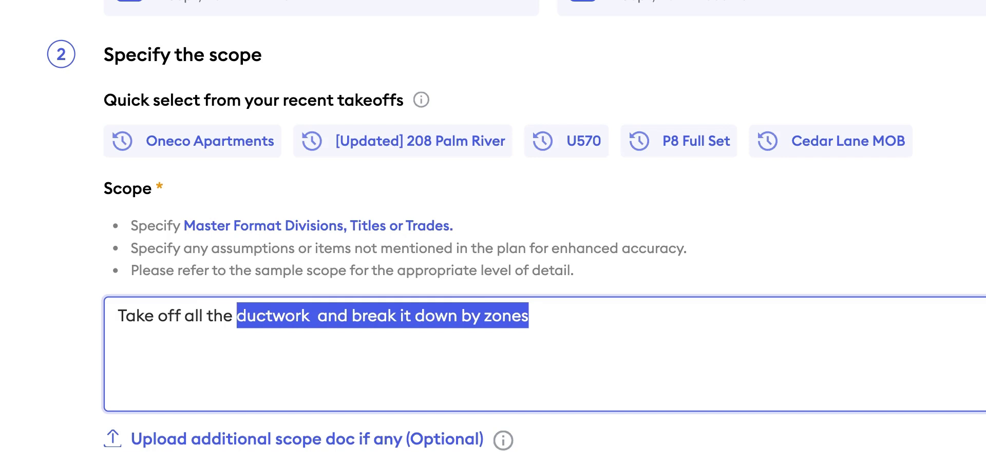
# - Type 'piping quantities along with all the fixtures' over the selected scope wording
pyautogui.write('pip')
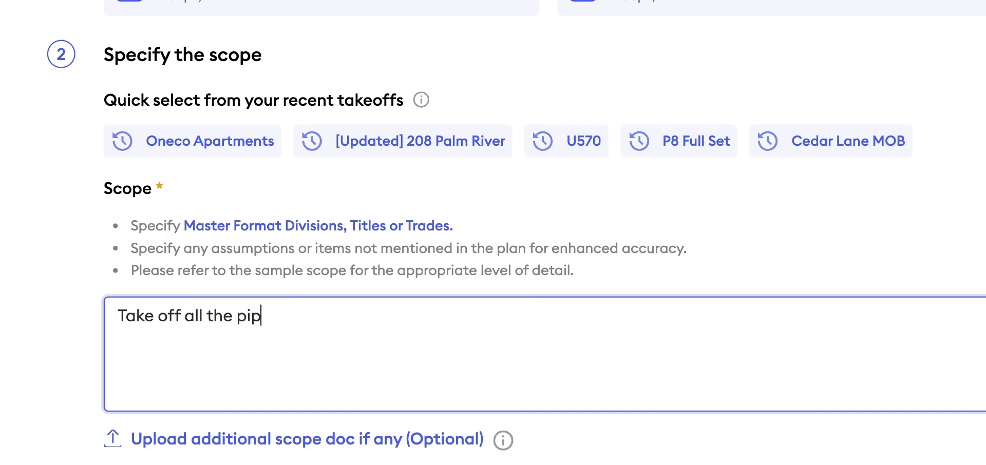
pyautogui.write('ing quantities ali')
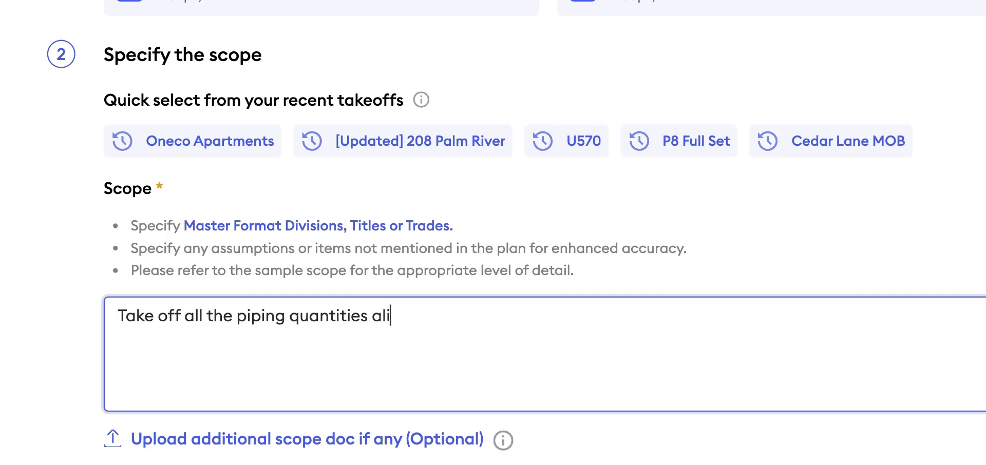
pyautogui.press('BackSpace')
pyautogui.write('ong with')
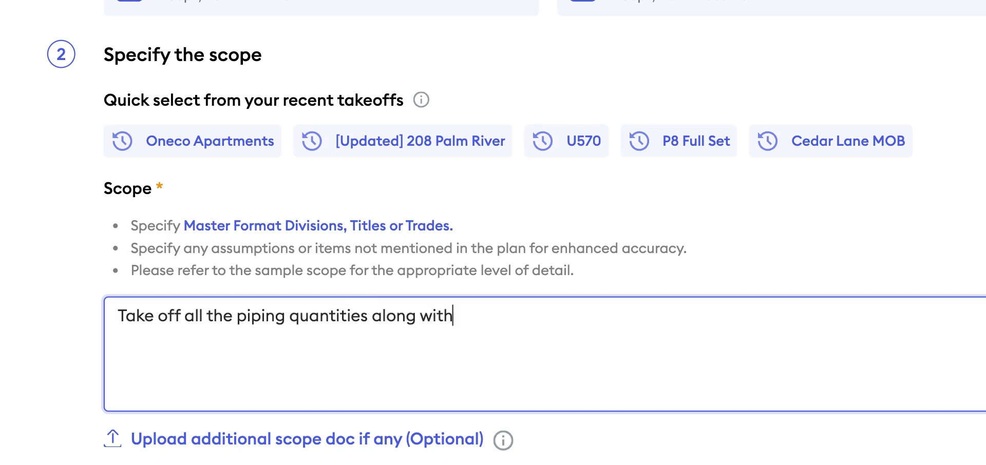
pyautogui.write(' all the fixtures')
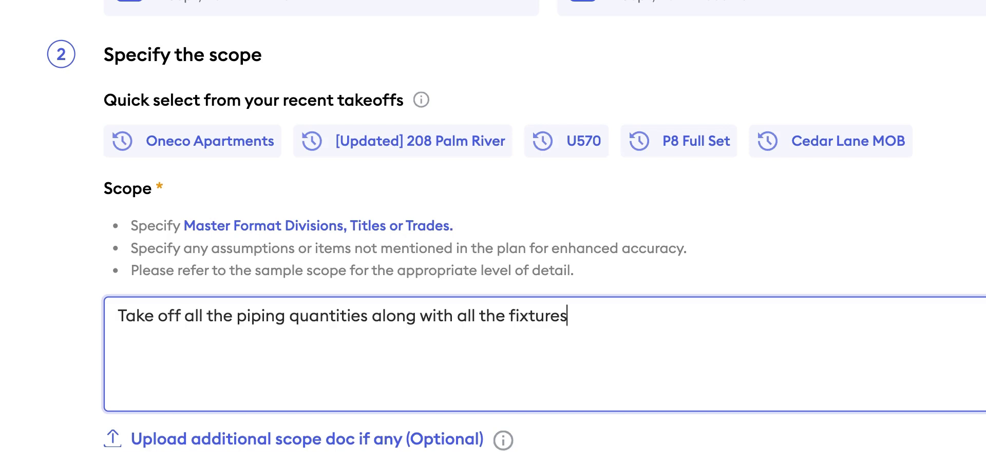
# - Replace the whole scope with 'Do a mechanical takeoff'
pyautogui.hotkey('ctrl', 'a')
pyautogui.press('BackSpace')
pyautogui.write('Do a mechanic')
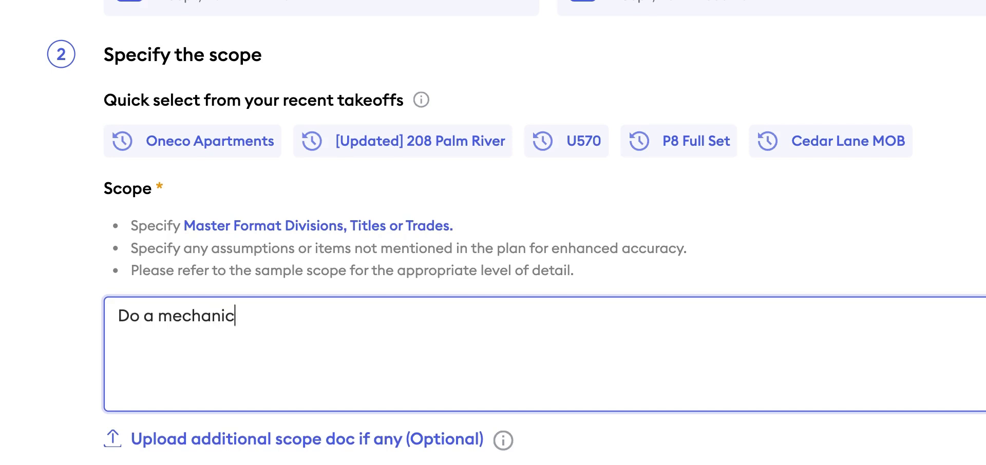
pyautogui.write('al takeoffs')
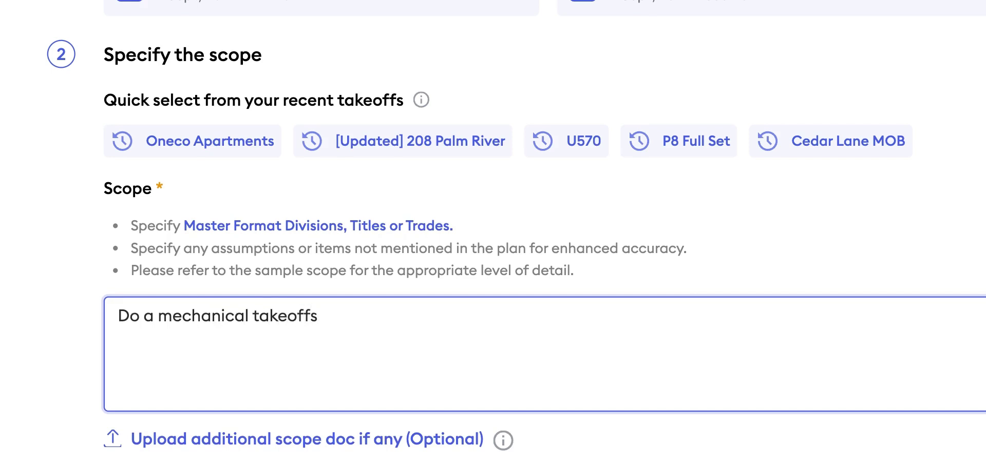
pyautogui.press('BackSpace')
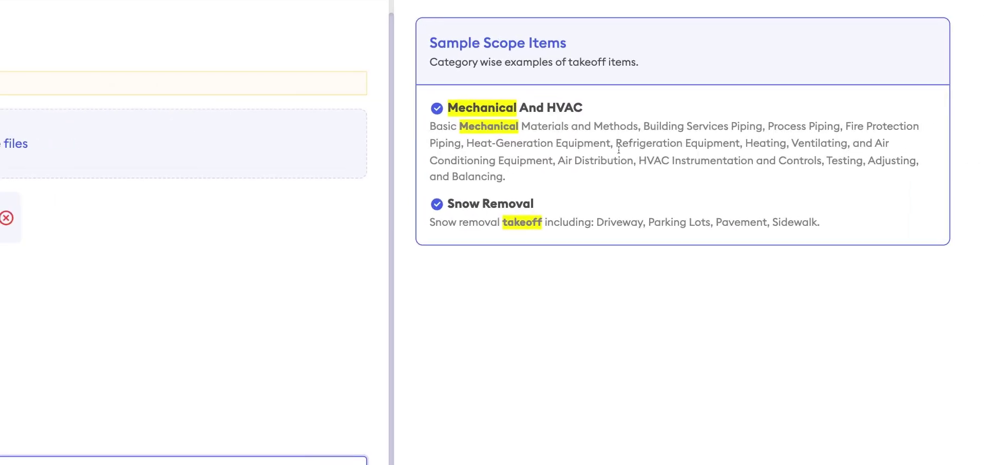
pyautogui.click(456, 107)
pyautogui.moveTo(431, 127); pyautogui.dragTo(521, 163)
pyautogui.click(522, 174)
pyautogui.moveTo(429, 126); pyautogui.dragTo(516, 175)
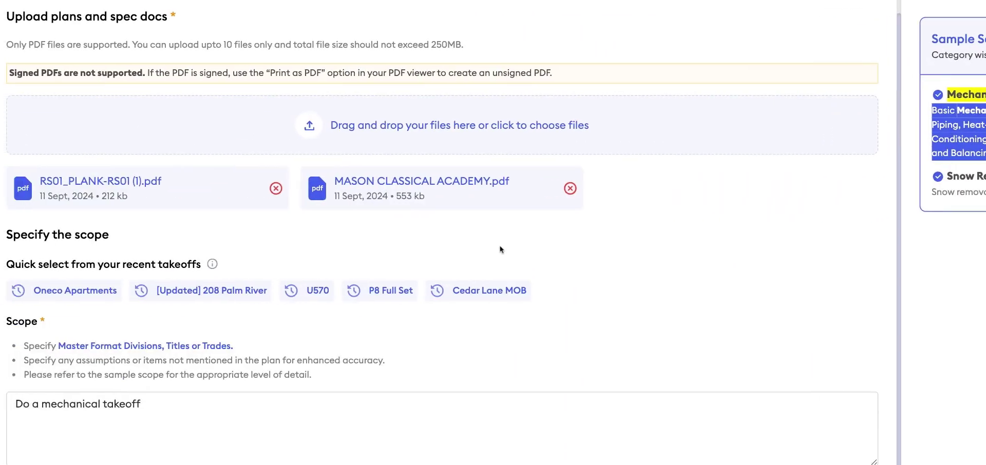
# - Add a new scope line 'Assume floor to floor height to be 12 feet'
pyautogui.click(240, 407)
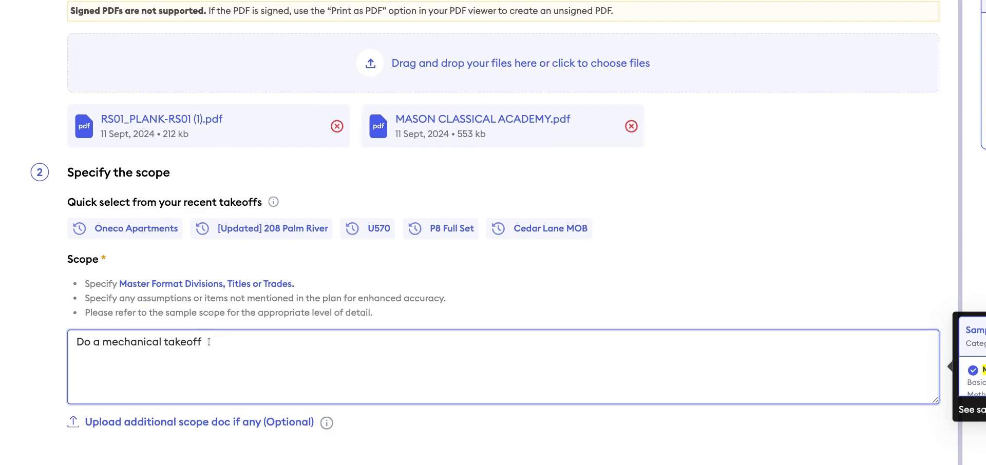
pyautogui.moveTo(209, 341); pyautogui.dragTo(13, 337)
pyautogui.press('Right')
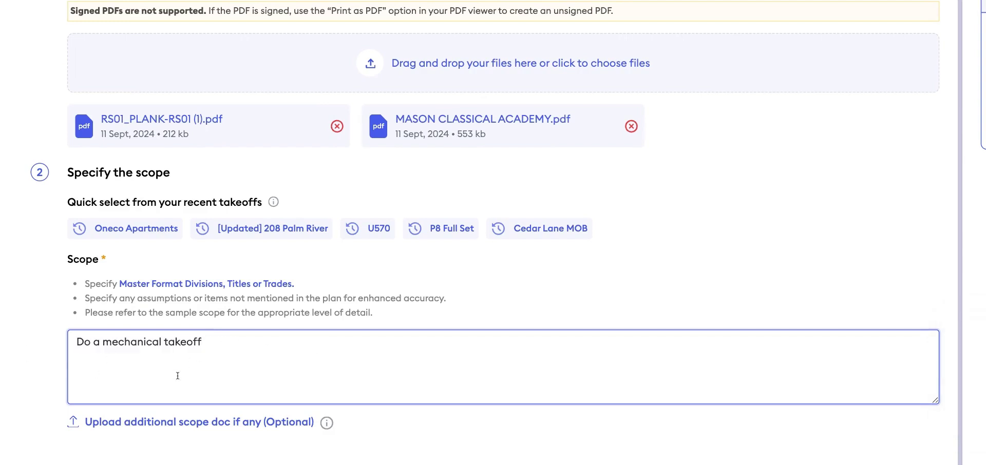
pyautogui.press('Return')
pyautogui.press('Return')
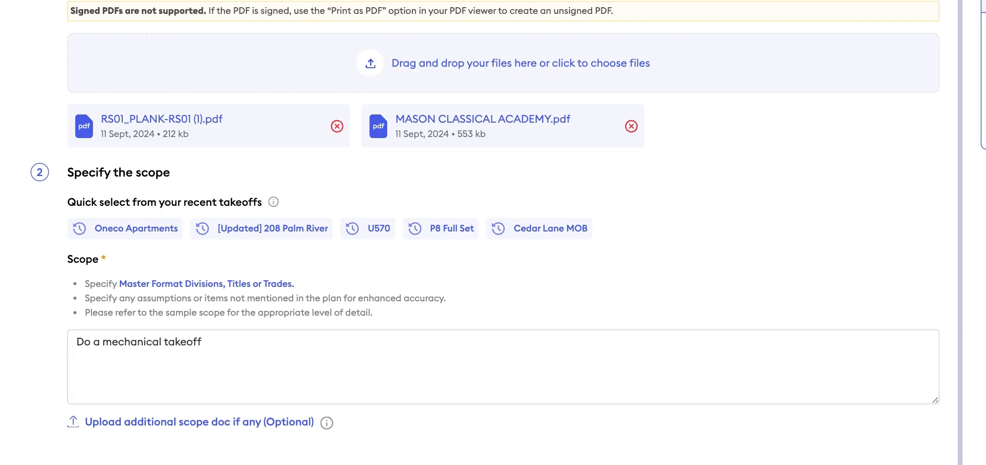
pyautogui.click(77, 375)
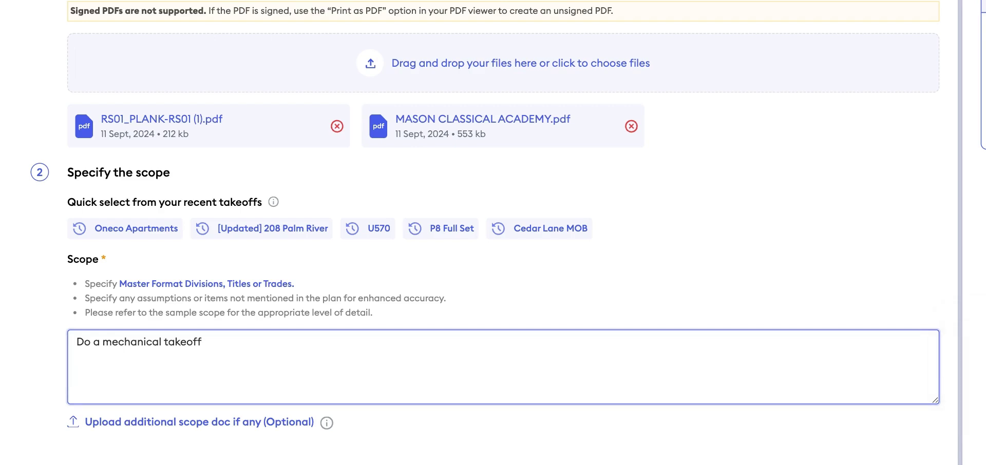
pyautogui.write('Assume floor to dl')
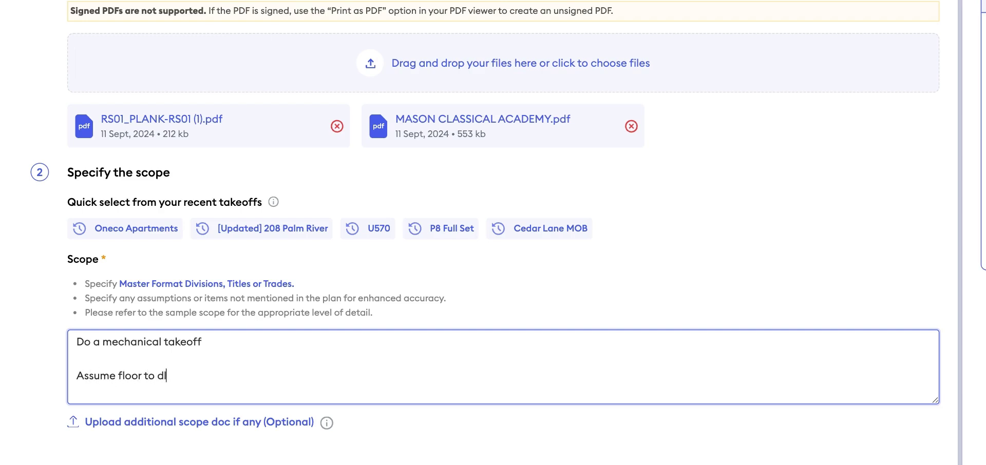
pyautogui.press('BackSpace')
pyautogui.press('BackSpace')
pyautogui.write('floor heing')
pyautogui.press('BackSpace')
pyautogui.press('BackSpace')
pyautogui.write('ght to ')
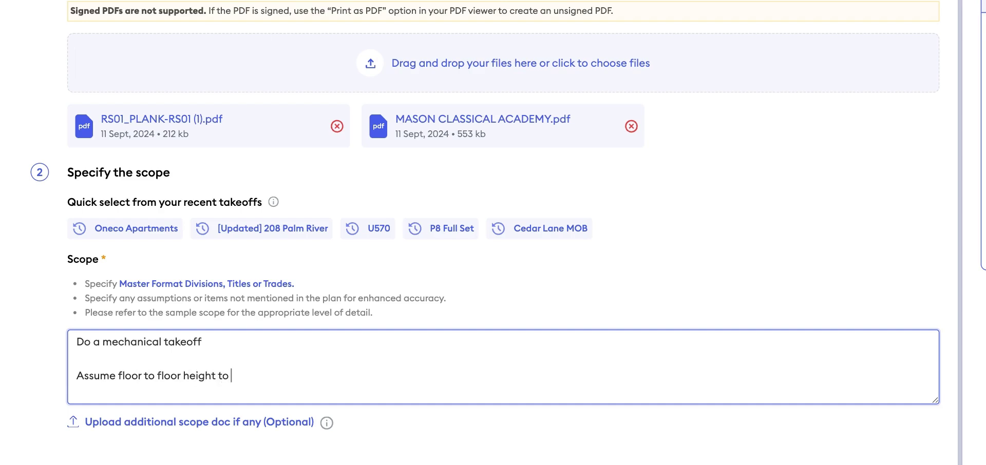
pyautogui.write('be 12 feet')
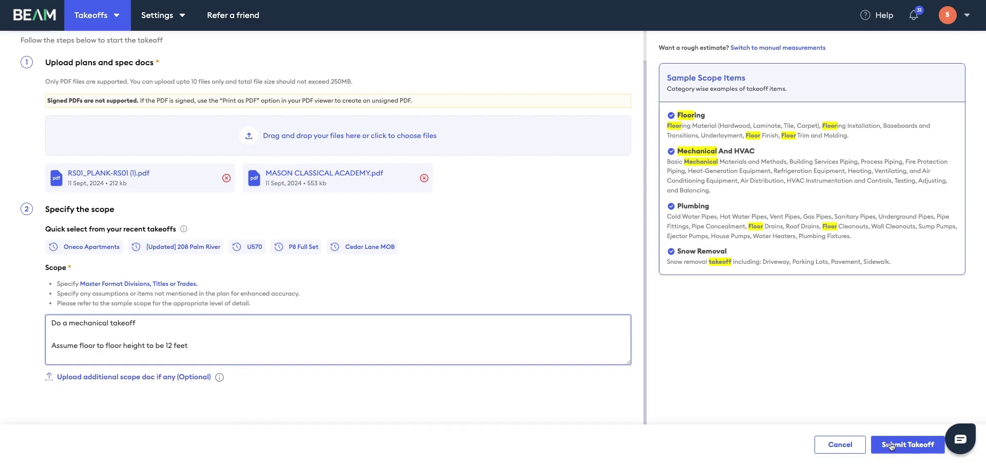
# - Submit the takeoff so its plan files begin uploading
pyautogui.click(891, 445)
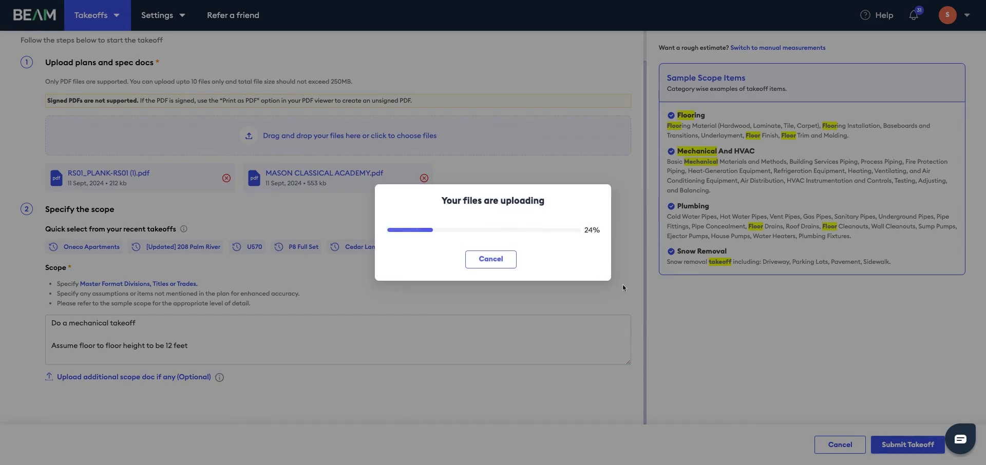